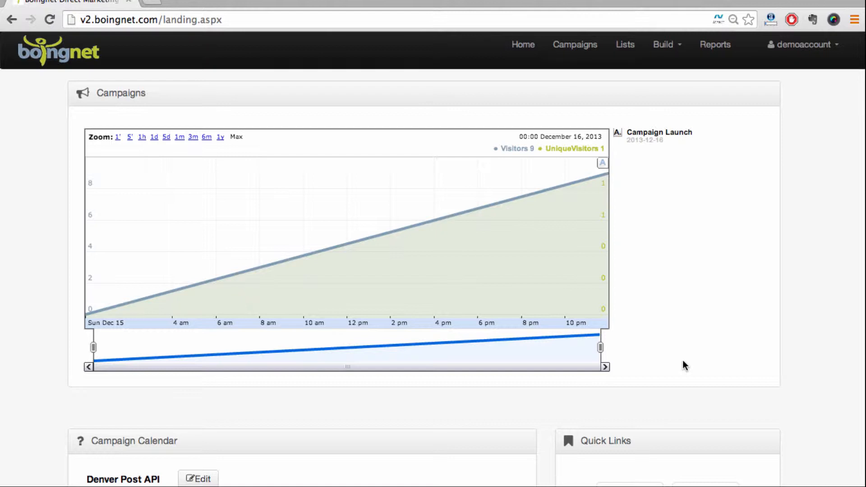
Step: Create a new campaign of the personalized type
click(576, 54)
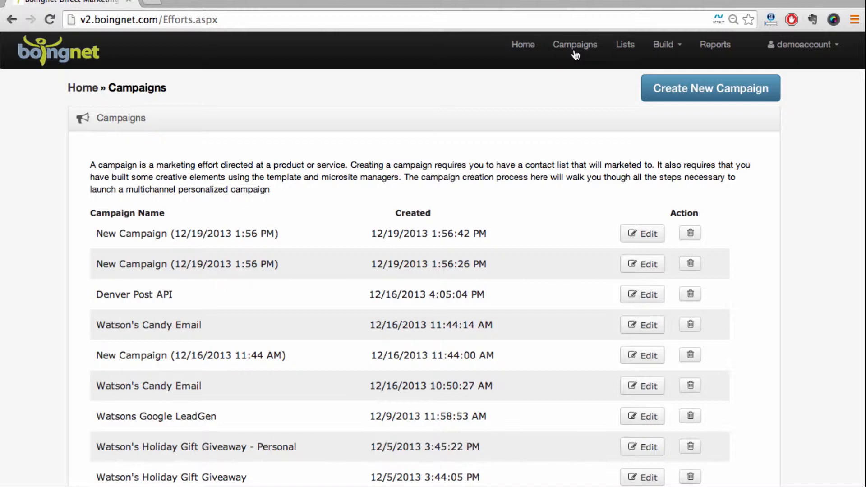
click(717, 99)
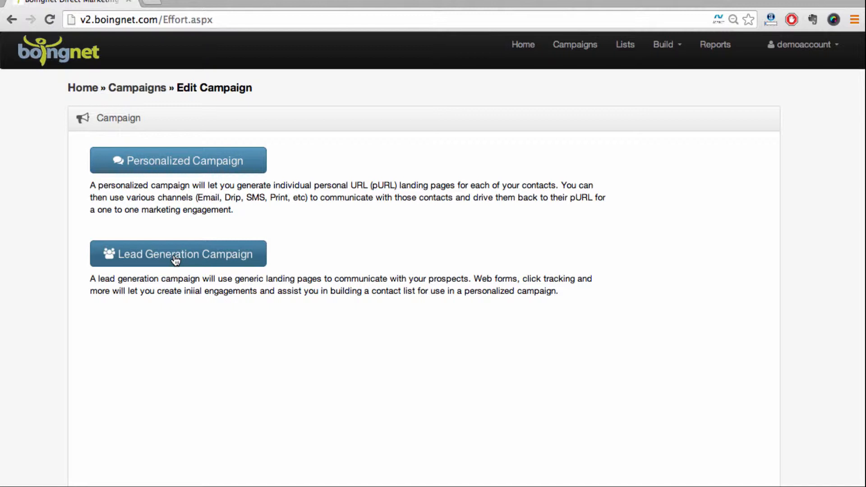
click(181, 170)
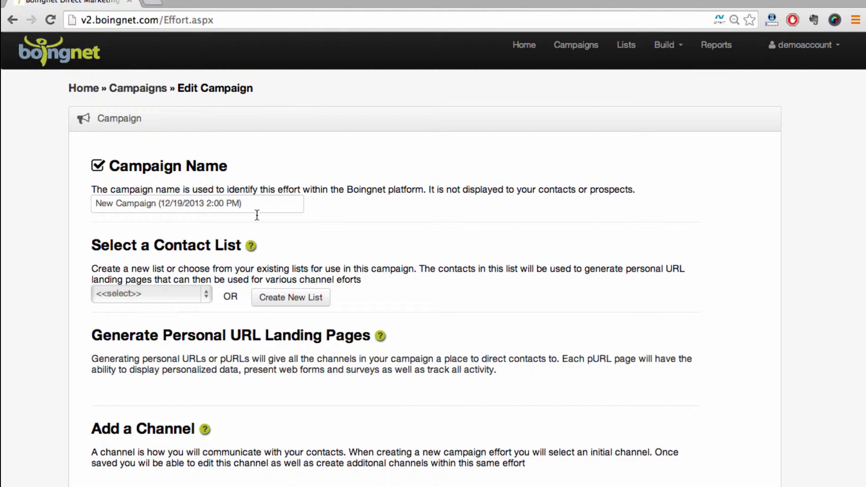
Step: Name the campaign "Watson's Candy Demo"
drag(253, 203, 95, 199)
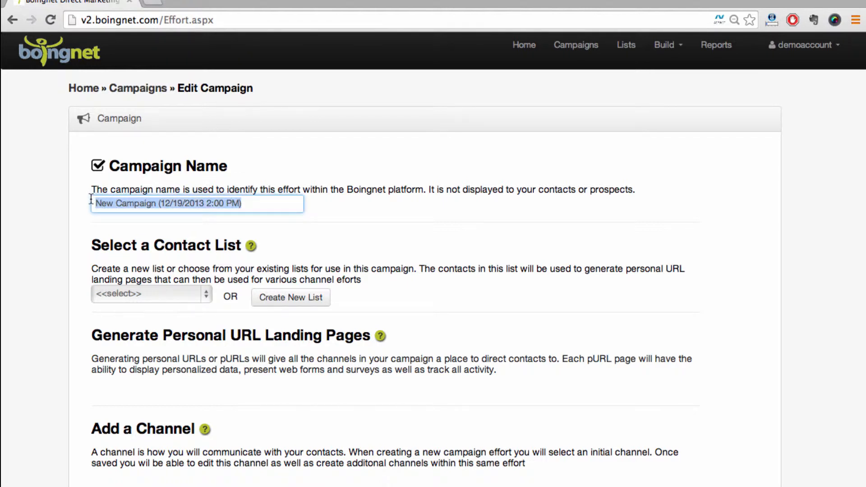
text(Watson's Candy Demo)
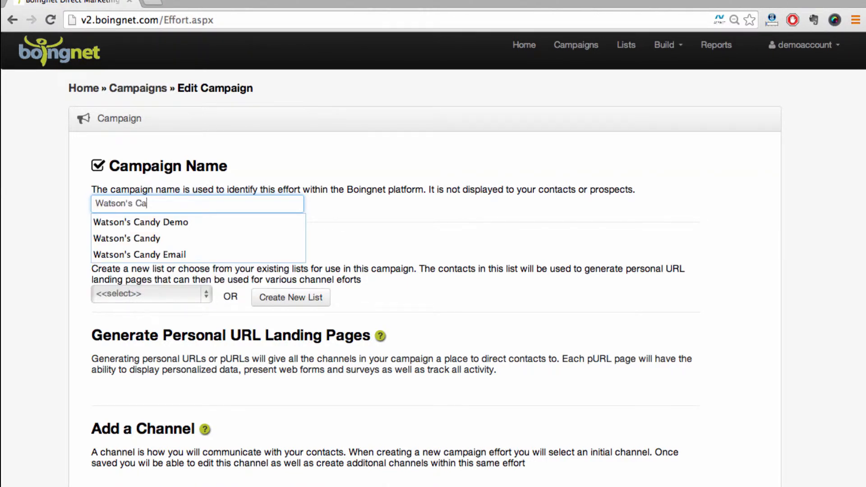
click(130, 179)
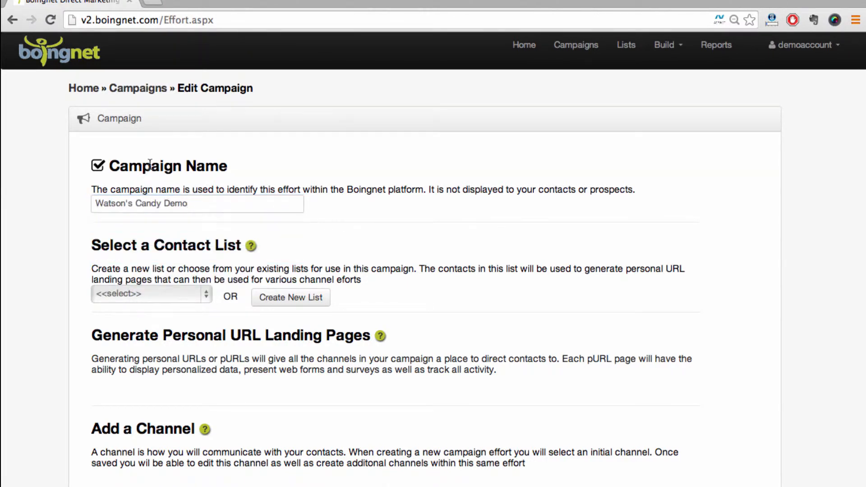
Step: Choose Watson's Candy Demo as the campaign's contact list and start generating its personal URLs
scroll(150, 162, down, 3)
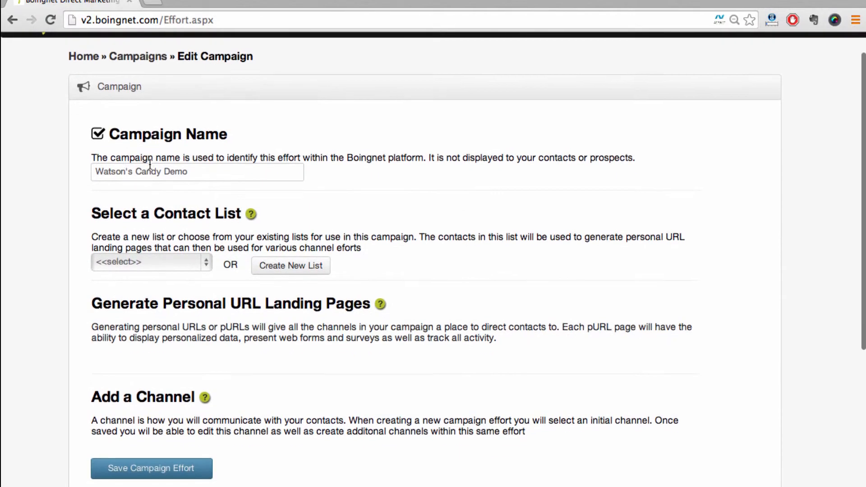
click(134, 213)
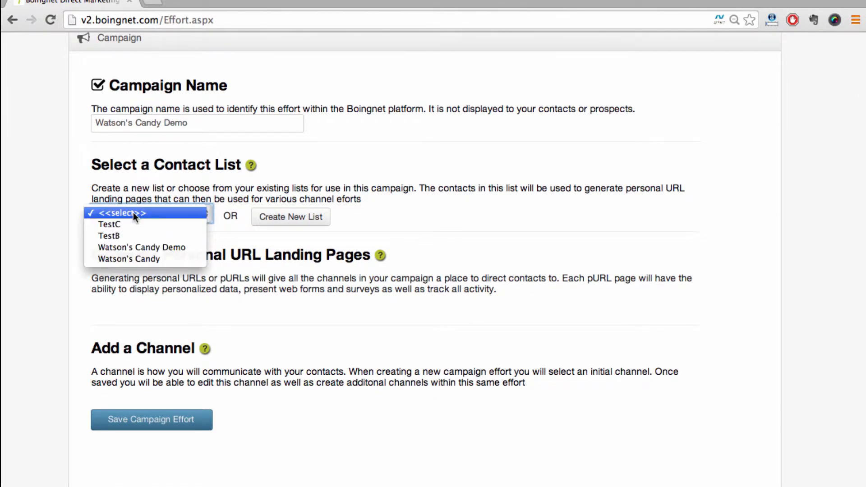
click(129, 247)
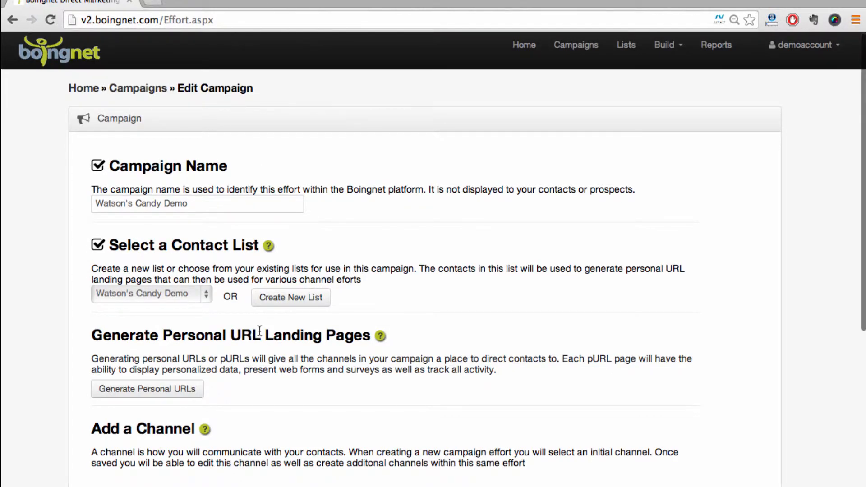
scroll(259, 332, down, 3)
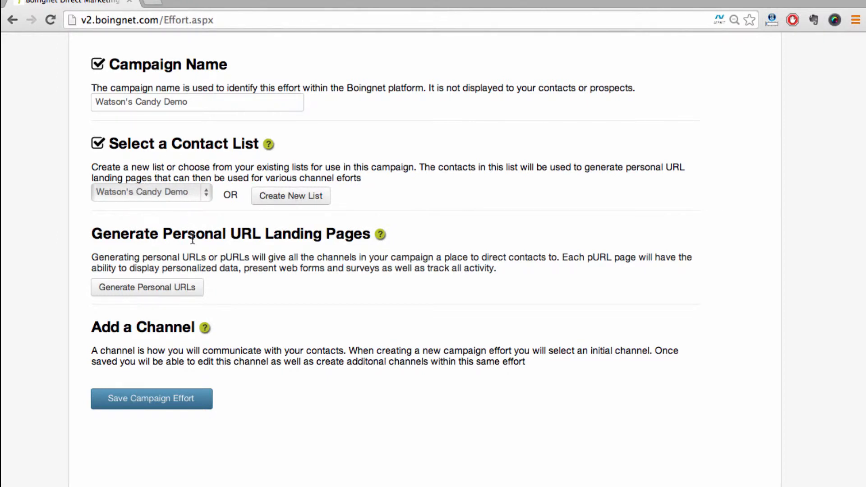
scroll(193, 239, down, 2)
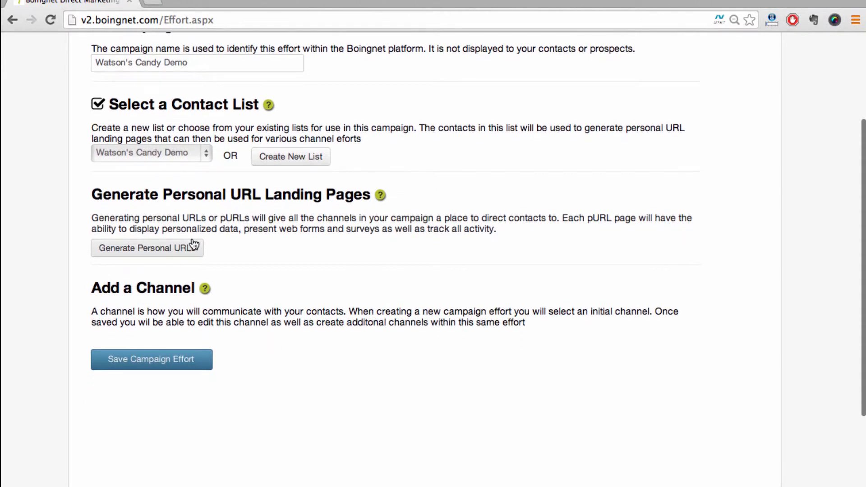
click(132, 256)
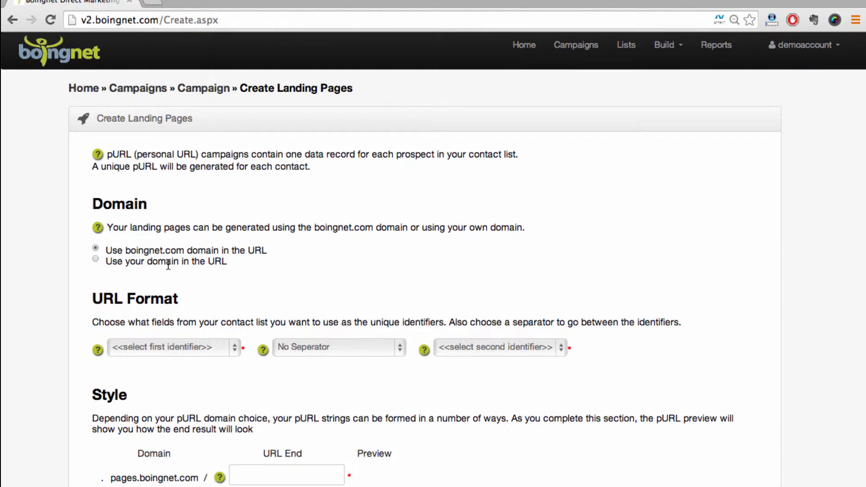
Step: Set the URL format to First Name and Last Name as identifiers, separated by an underscore
scroll(169, 264, down, 5)
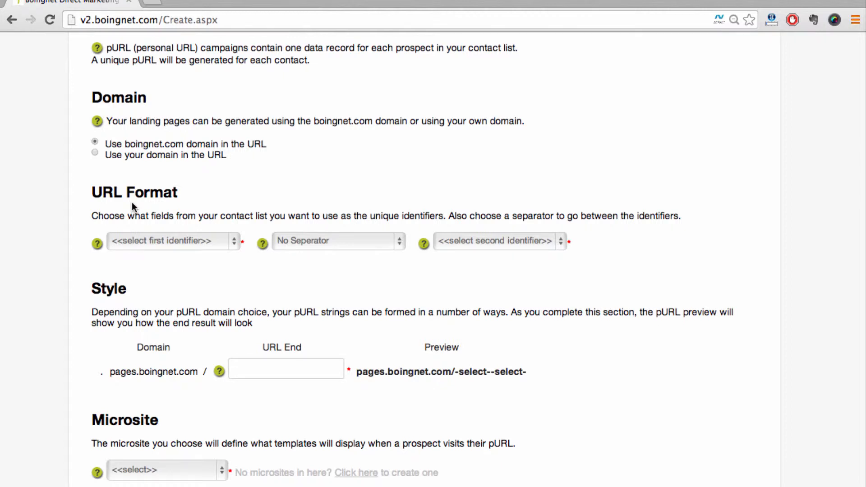
click(144, 240)
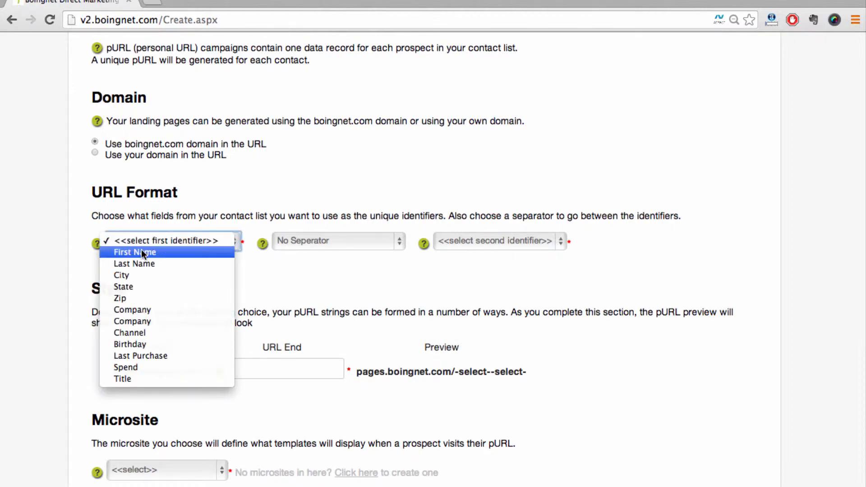
click(142, 251)
click(296, 238)
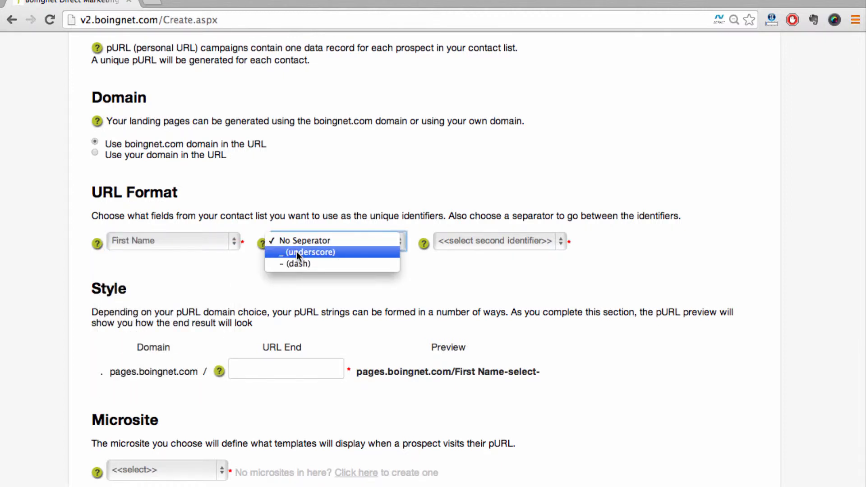
click(296, 251)
click(469, 241)
click(468, 261)
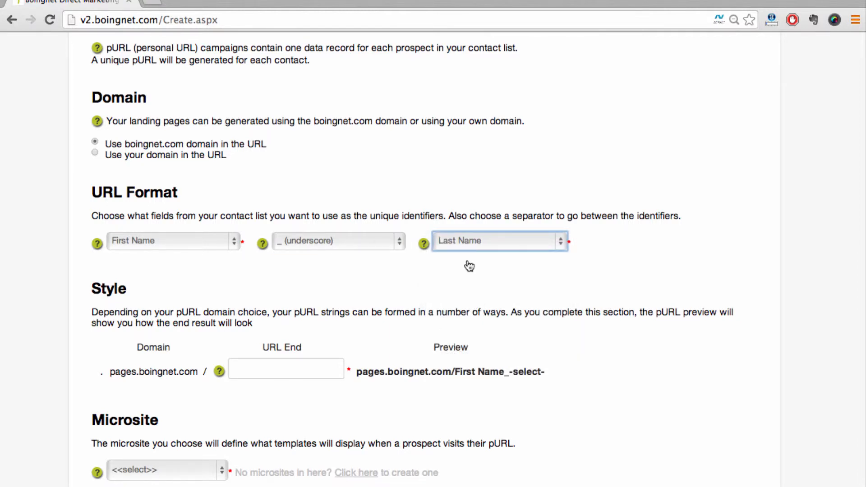
Step: Set the URL end of the landing page address to "Candy"
scroll(469, 267, down, 5)
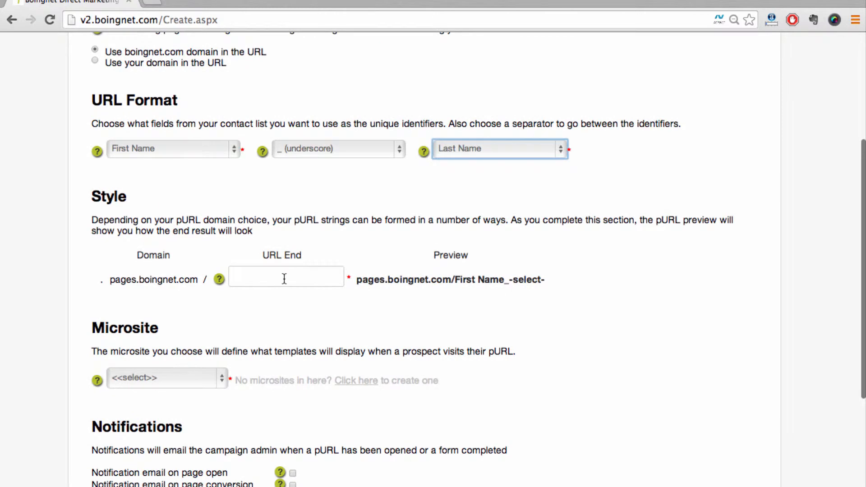
click(284, 278)
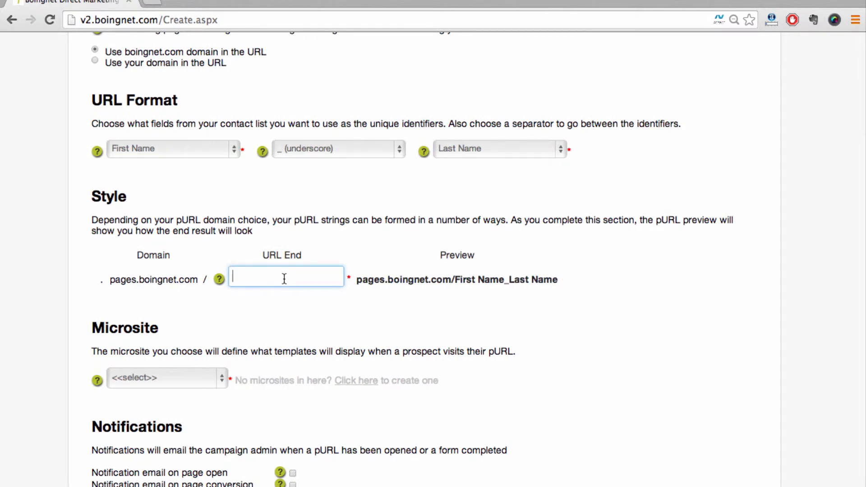
text(Candy)
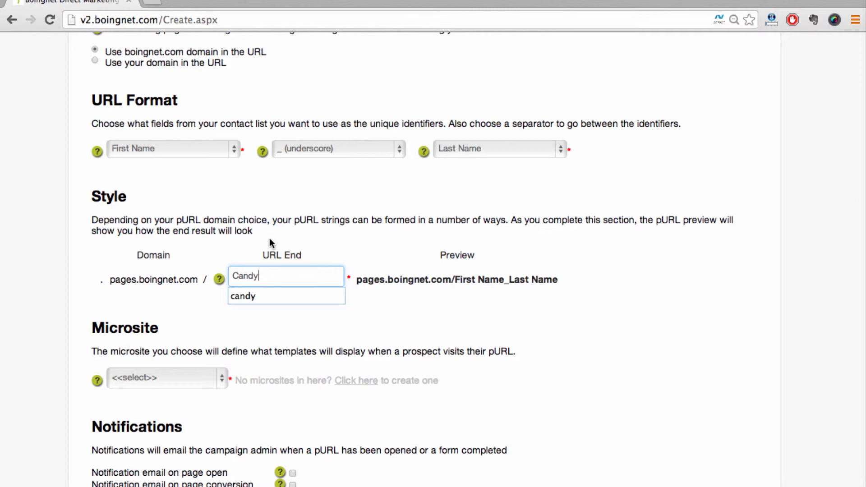
click(270, 239)
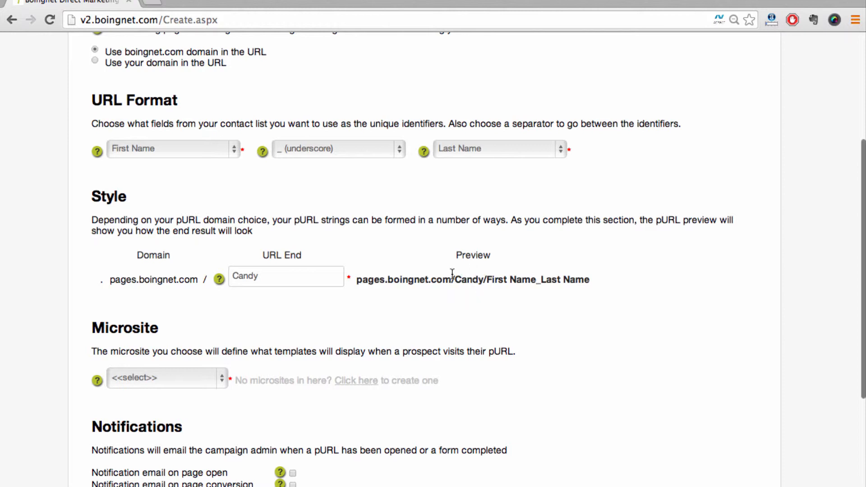
Step: Choose Watsons Personalized Campaign as the microsite for the landing pages
scroll(454, 275, down, 5)
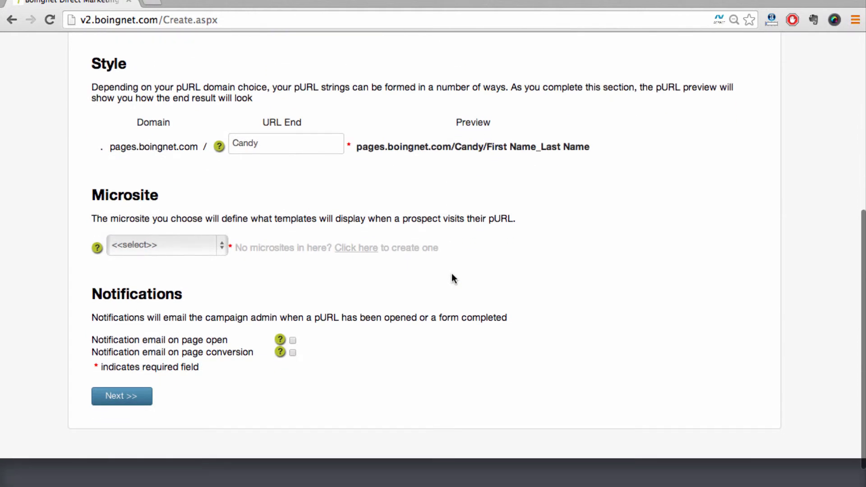
click(177, 246)
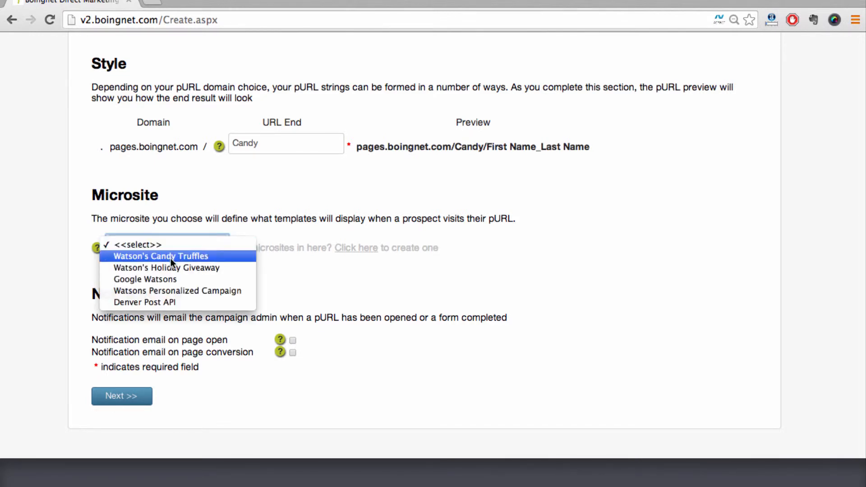
click(168, 293)
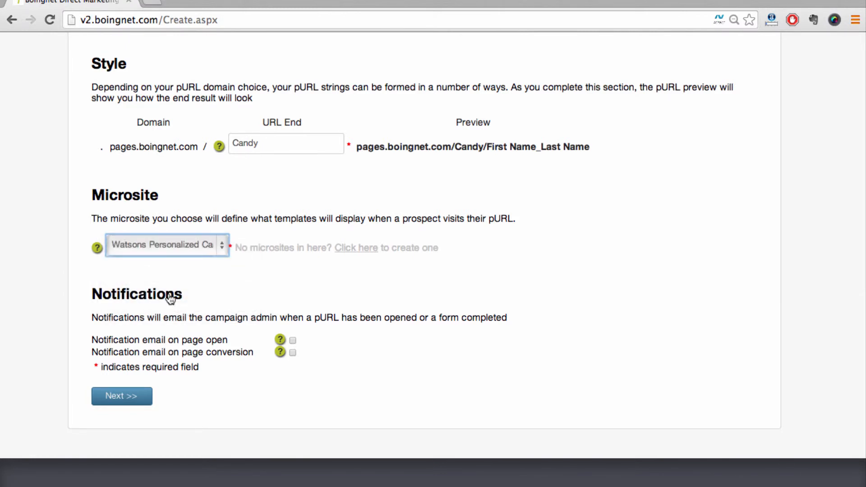
Step: Submit the landing page settings without email notifications and create the landing pages for this campaign
scroll(170, 298, up, 5)
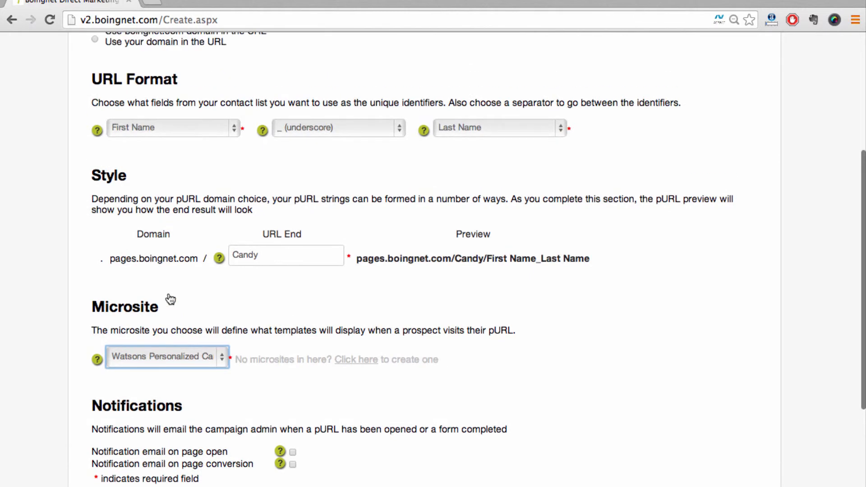
scroll(170, 299, down, 5)
click(120, 389)
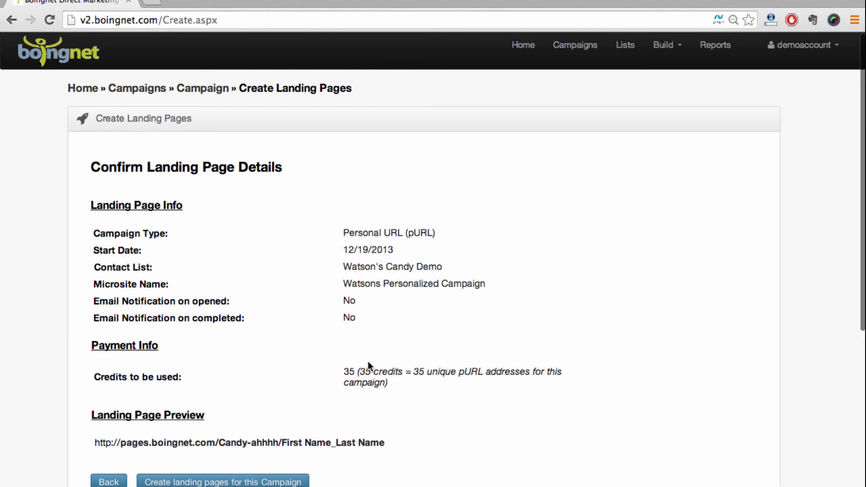
scroll(368, 361, down, 3)
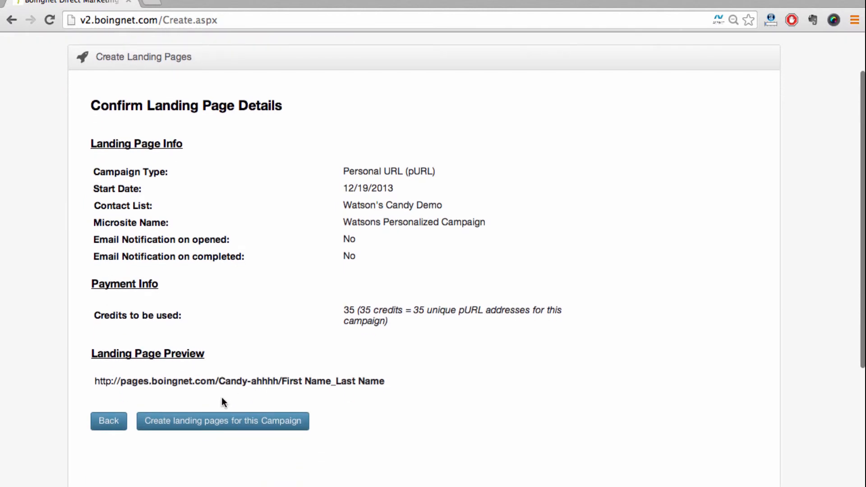
click(208, 421)
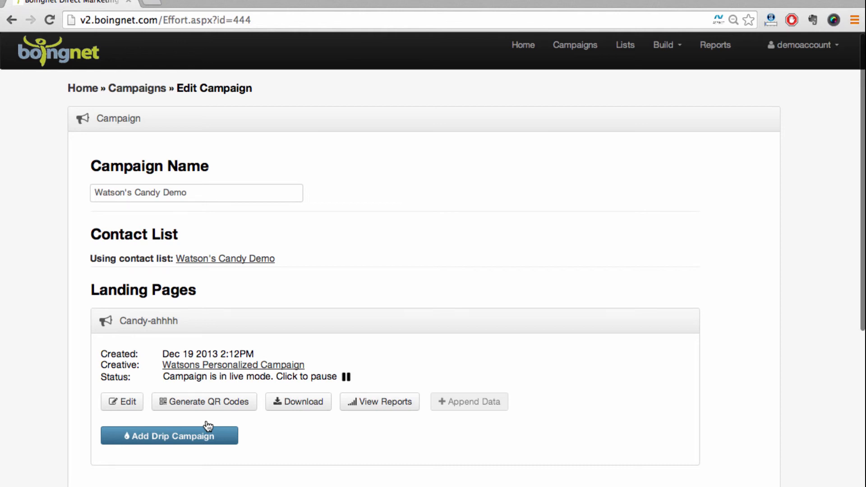
scroll(208, 426, down, 5)
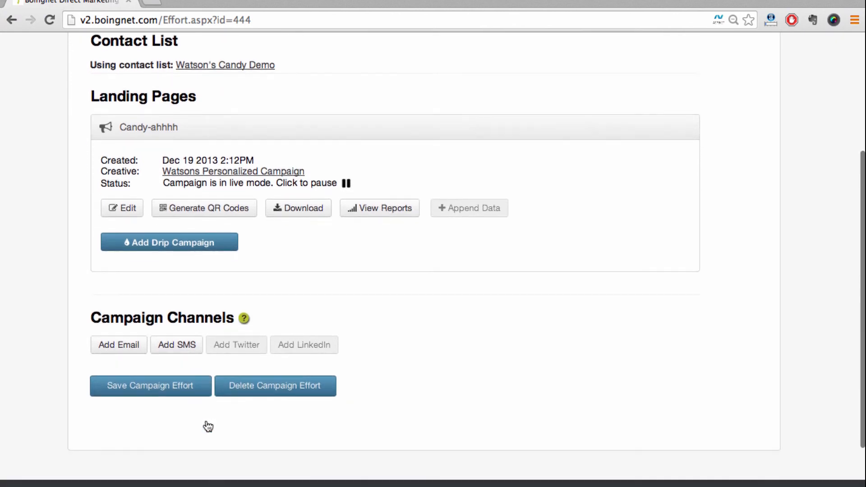
scroll(208, 426, down, 2)
scroll(208, 427, up, 3)
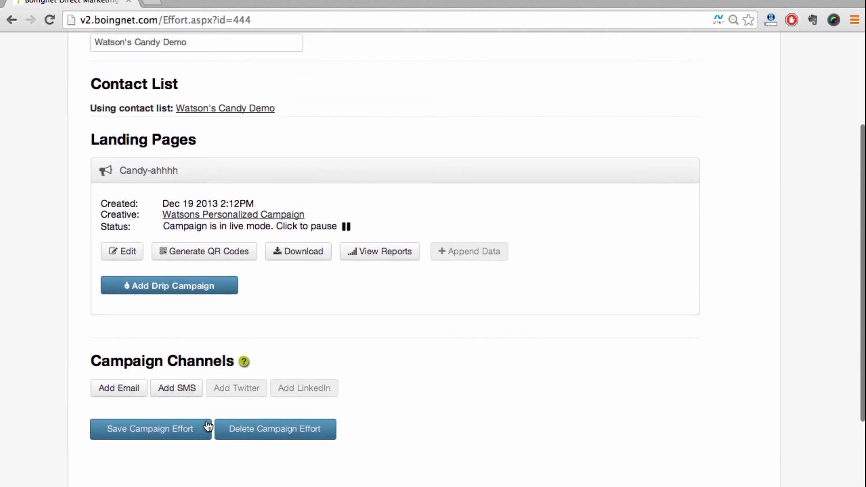
scroll(208, 427, up, 1)
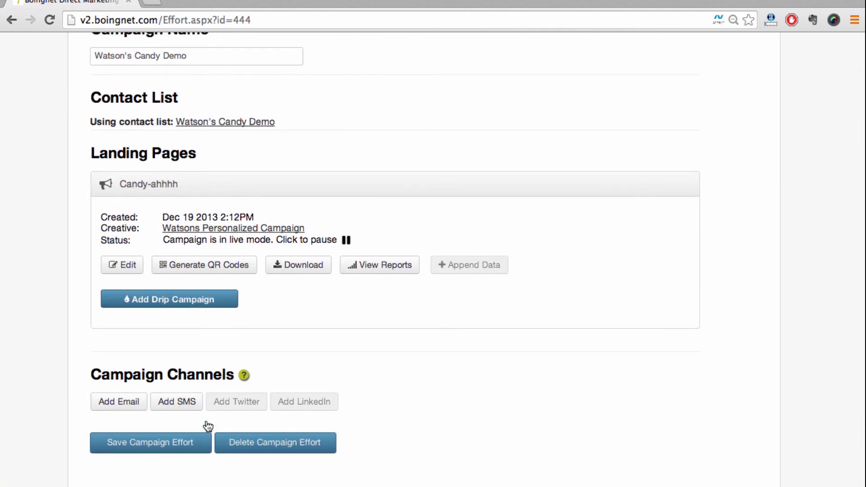